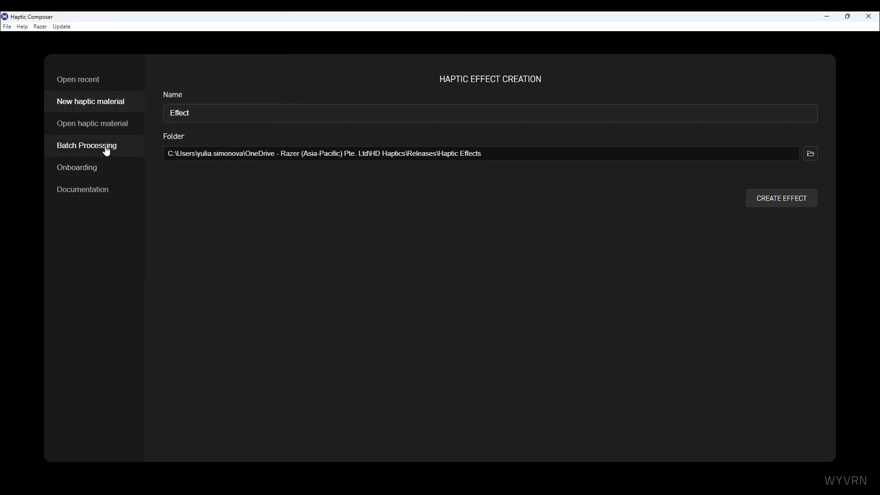
Load all seven audio files, Dragon_roar through Sword attack, from the Audio to Haptics folder for batch processing
left_click(106, 151)
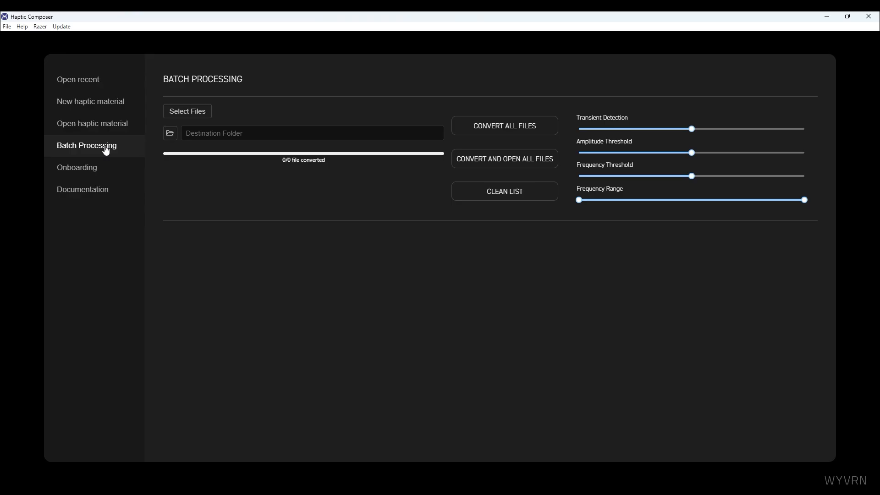
left_click(175, 116)
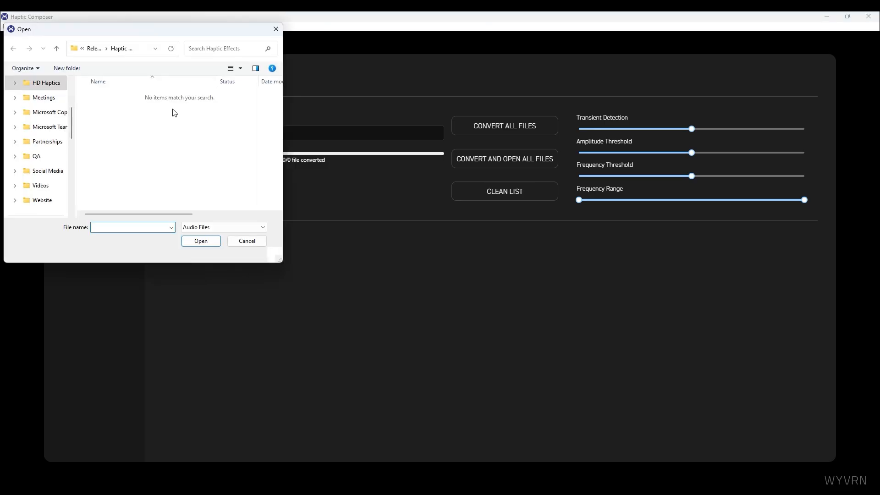
double_click(107, 96)
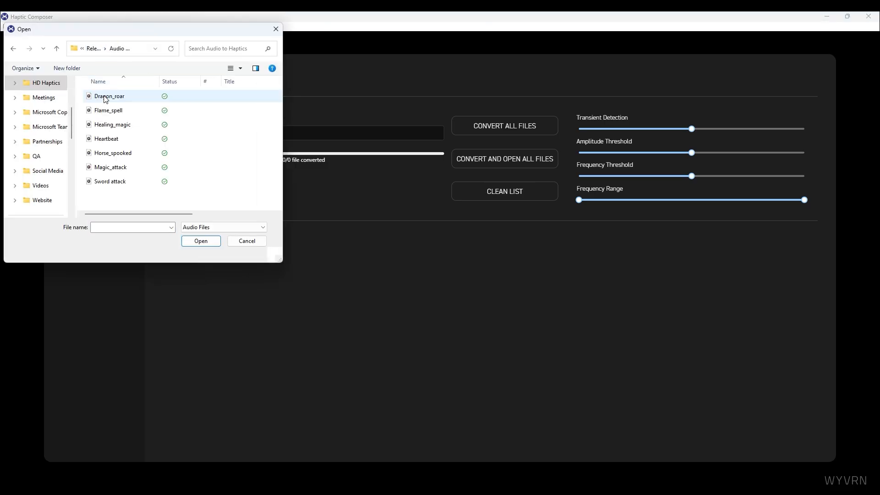
left_click(107, 94)
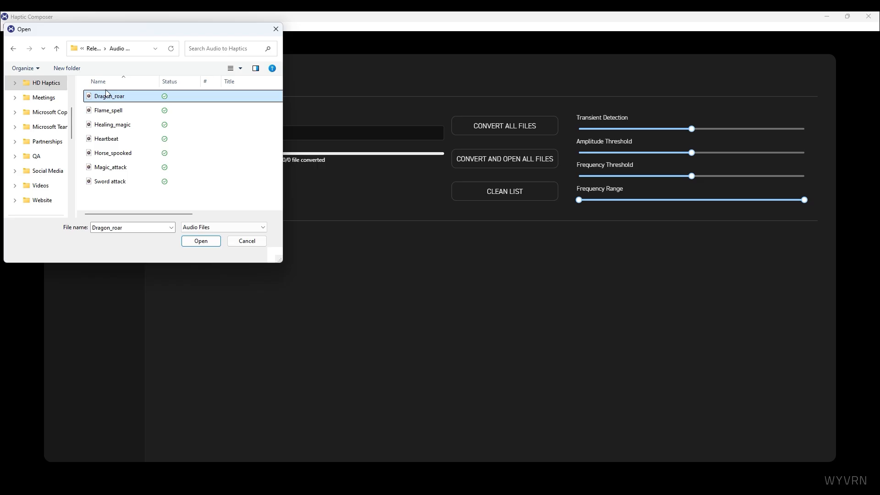
left_click(125, 181, "shift")
left_click(197, 241)
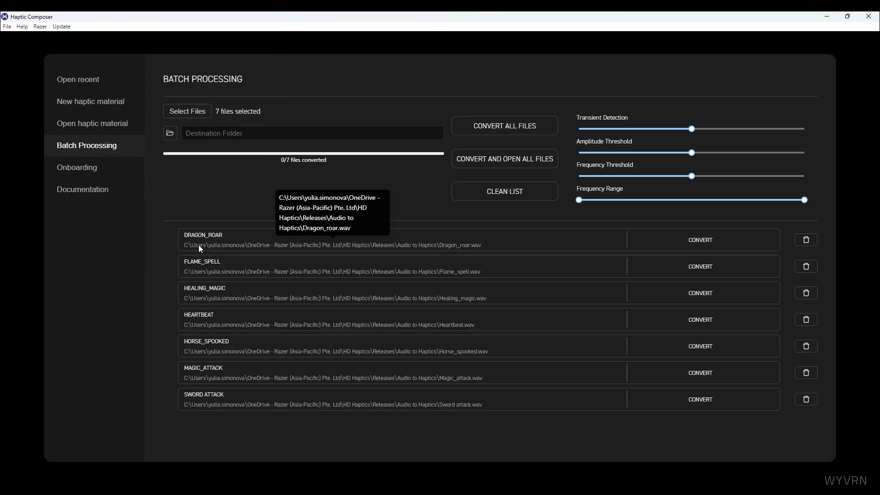
Set the batch conversion's destination folder to Haptic Effects
left_click(169, 133)
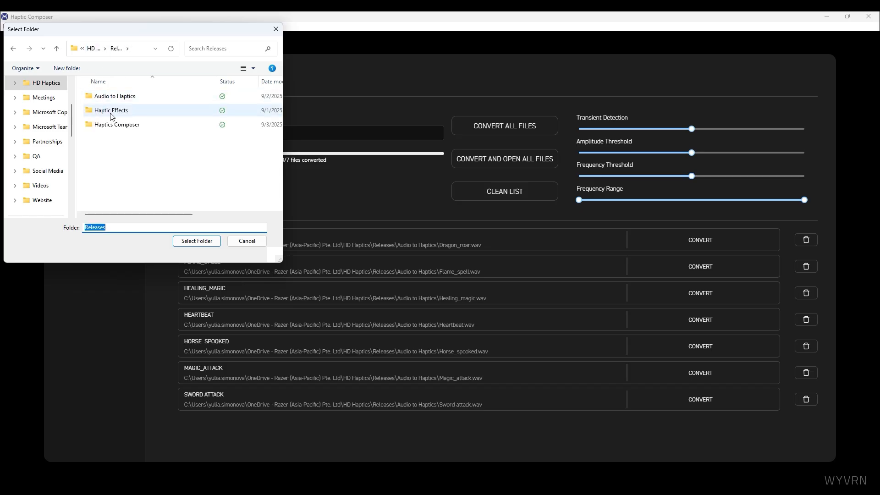
left_click(111, 115)
left_click(199, 242)
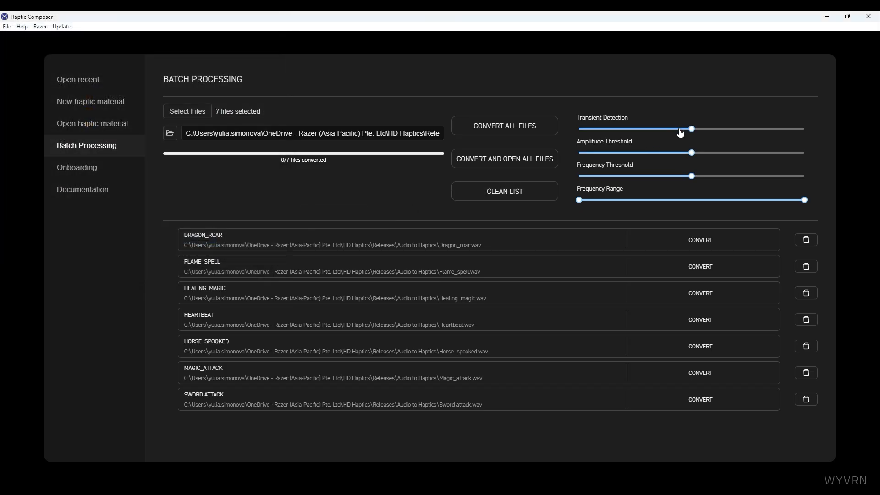
Convert and open all files with raised Transient Detection and Amplitude Threshold and a Frequency Threshold of about 0.63
left_click_drag(686, 130, 725, 130)
left_click_drag(692, 154, 722, 180)
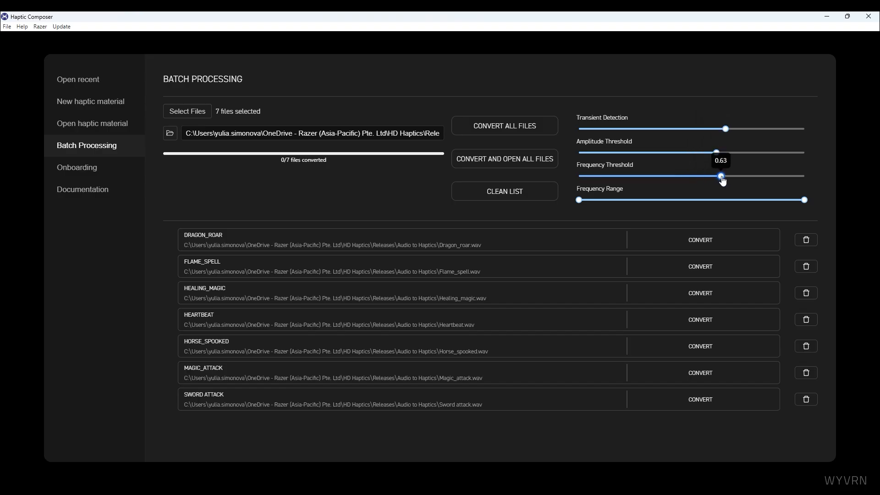
left_click(506, 161)
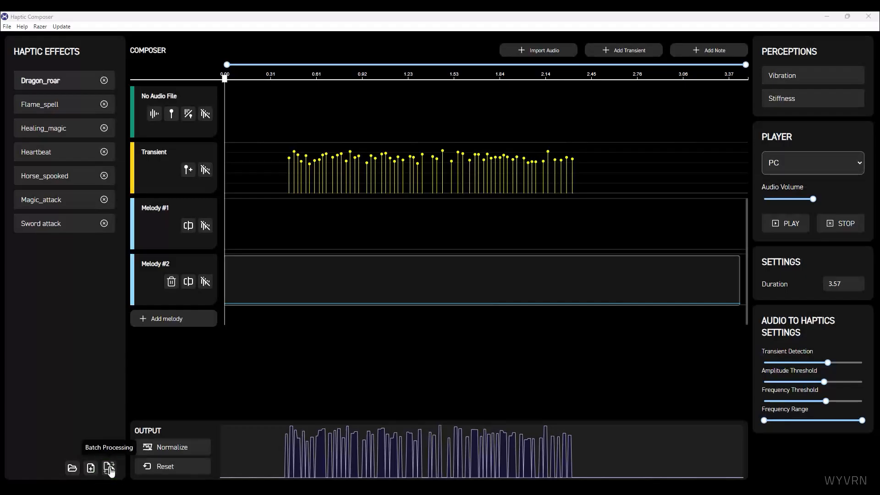
Create a new haptic effect named Demo in the Haptic Effects folder
left_click(91, 471)
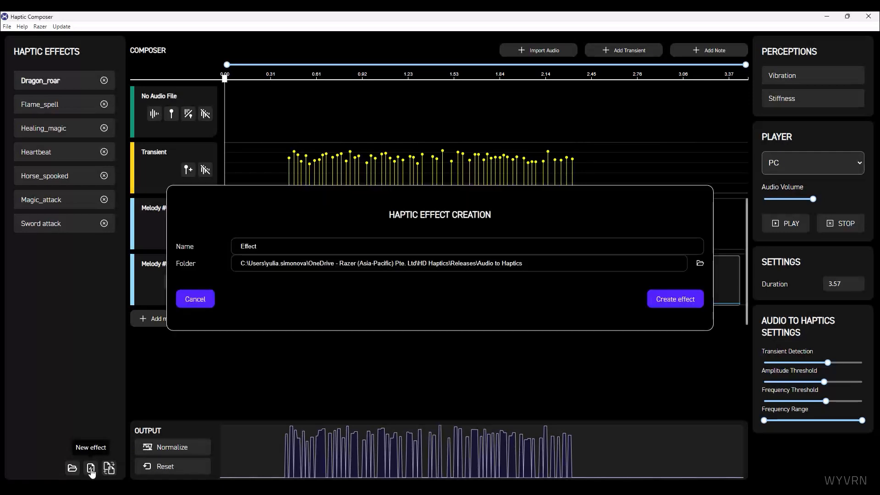
double_click(249, 246)
type("Demo")
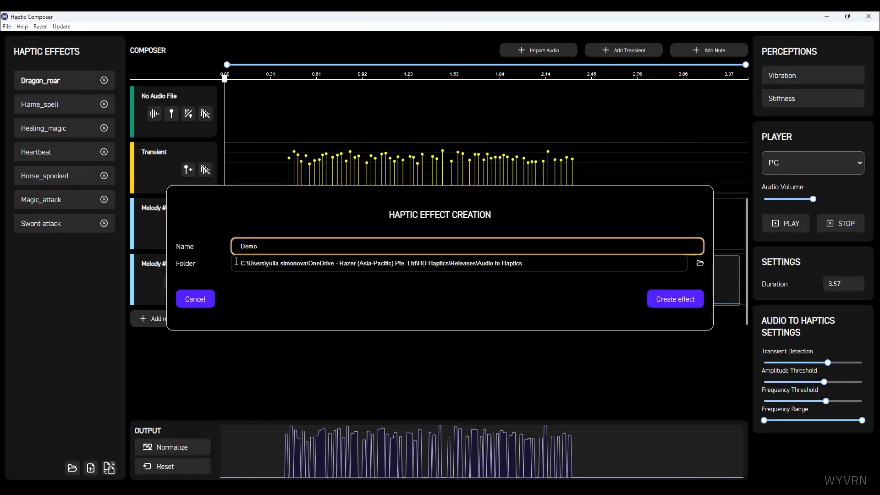
left_click(699, 263)
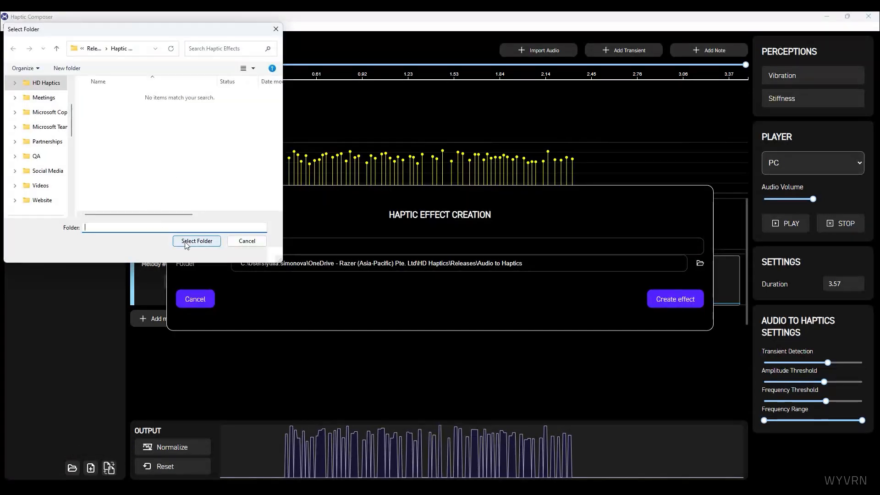
left_click(196, 241)
left_click(673, 301)
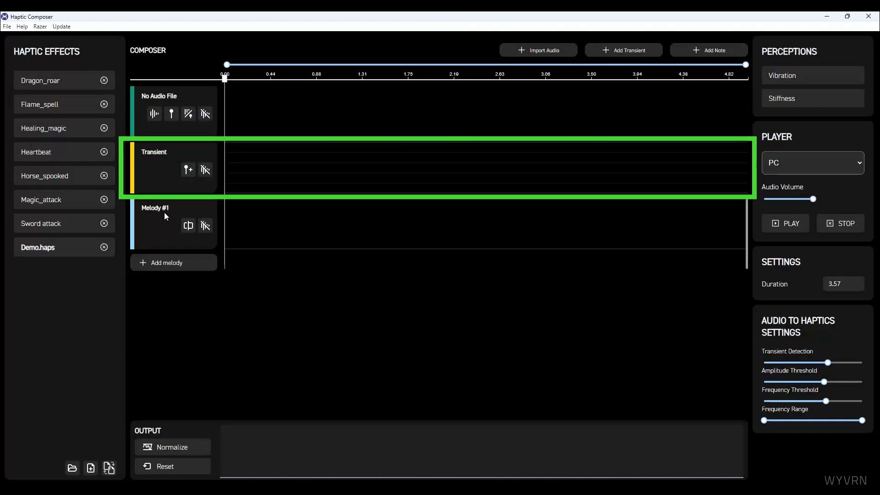
Add and remove an extra melody track, and set the Demo effect's duration to 8.00
left_click(173, 265)
left_click(172, 282)
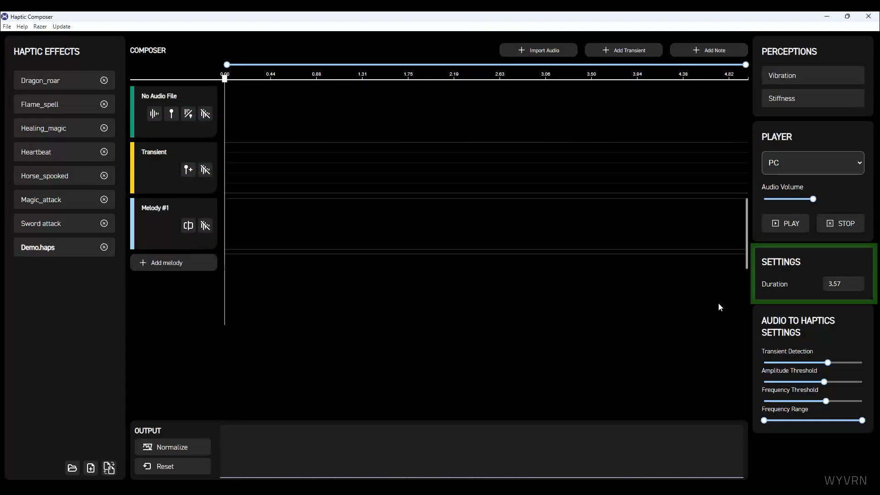
type("50.00")
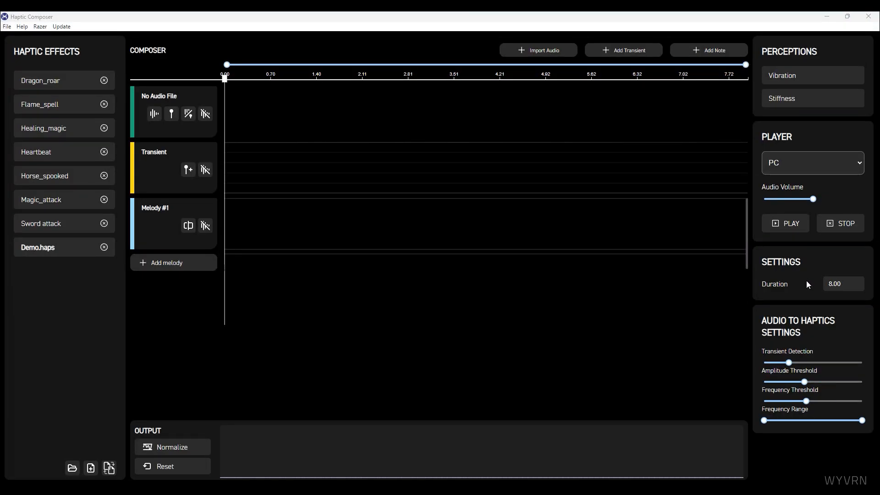
Import the Demo_sound audio file into the Demo effect
left_click(541, 51)
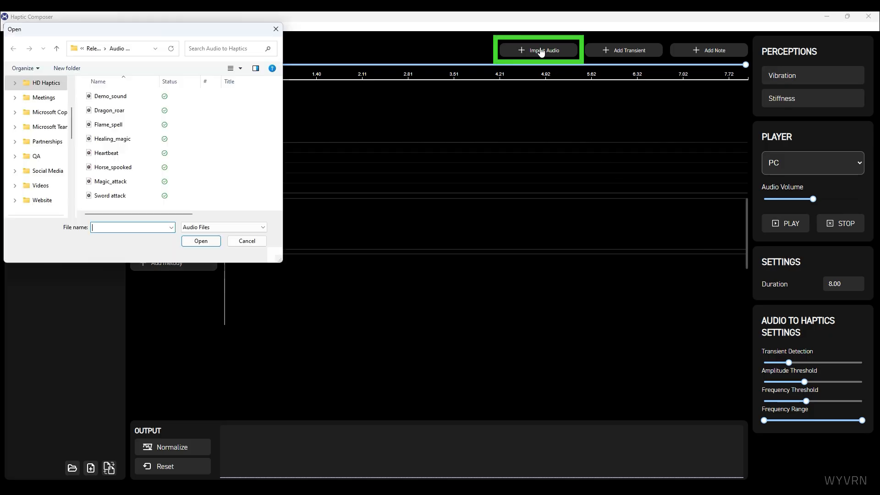
left_click(109, 96)
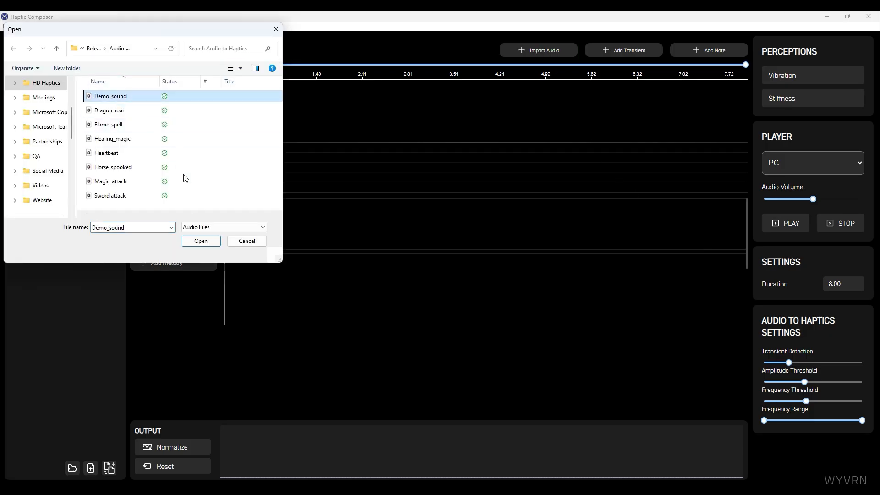
left_click(187, 241)
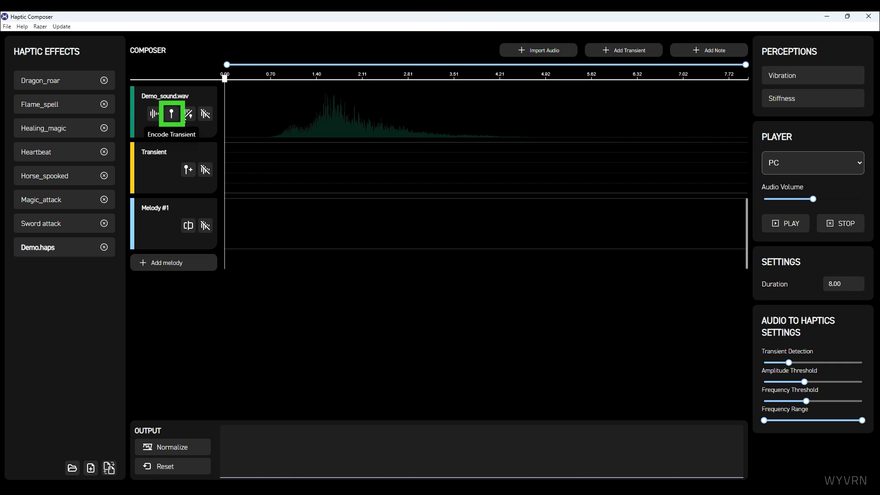
Encode the imported audio into both transients and a melody, and play back part of the effect
left_click(187, 115)
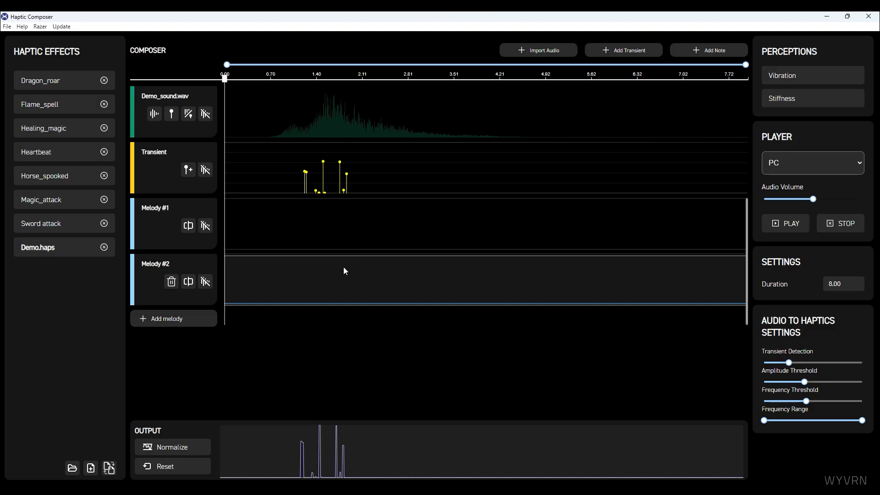
left_click(790, 230)
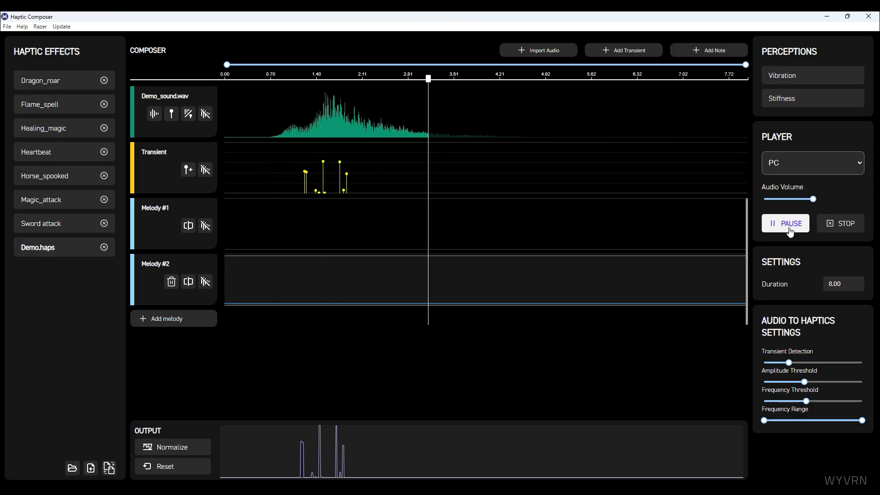
left_click(789, 230)
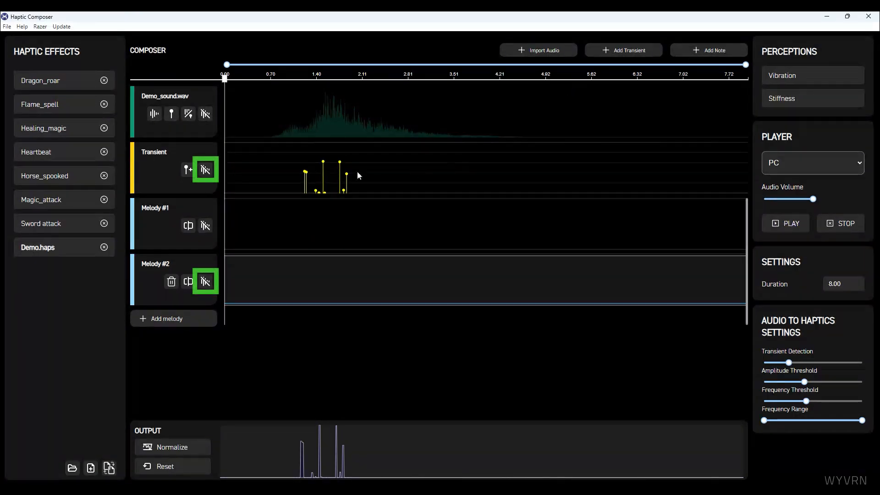
Clear the Transient and Melody #2 tracks, and re-encode the audio with Transient Detection set to 0.45
left_click(205, 170)
left_click(205, 281)
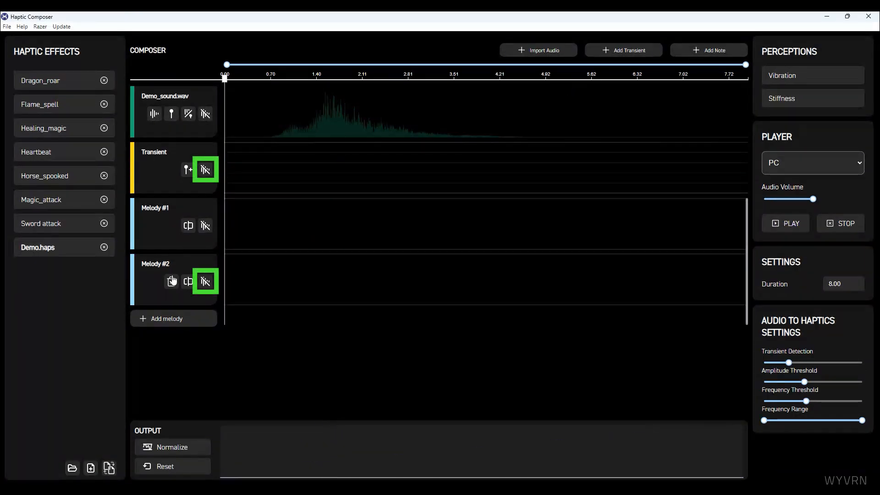
left_click_drag(789, 363, 786, 363)
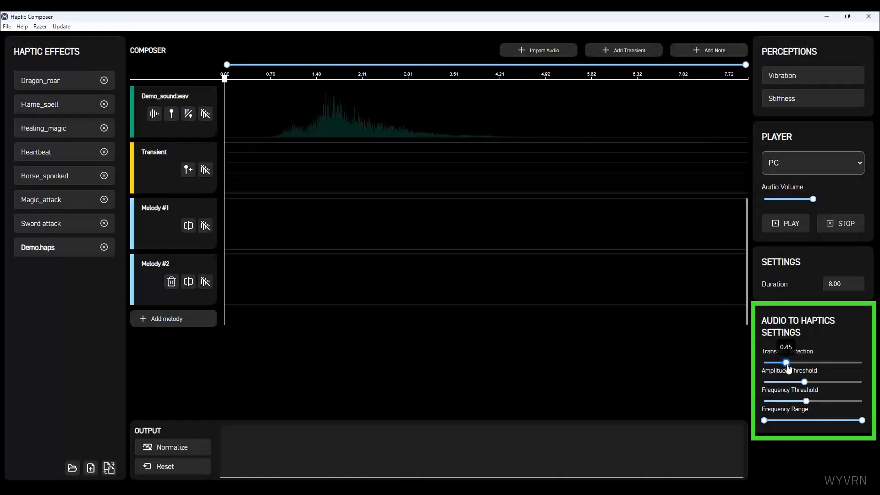
left_click(187, 113)
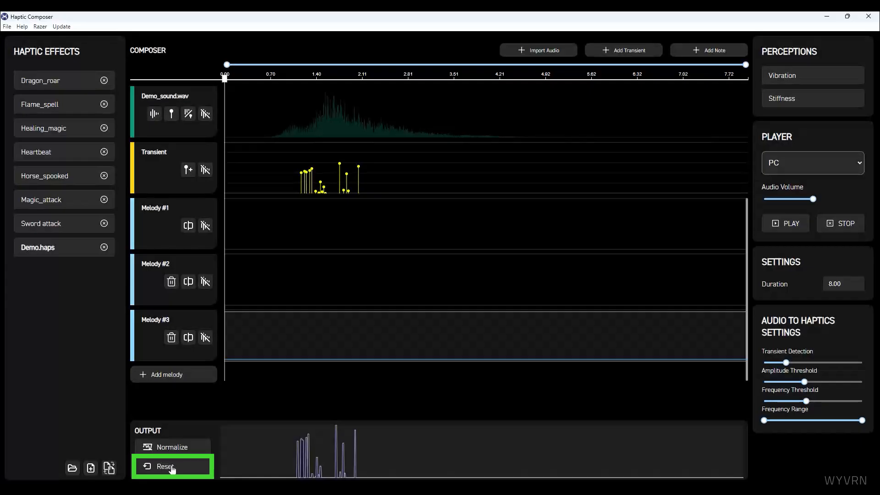
Reset the output, and add a lowered transient after the existing ones, placed at about 2.7 on the timeline
left_click(172, 468)
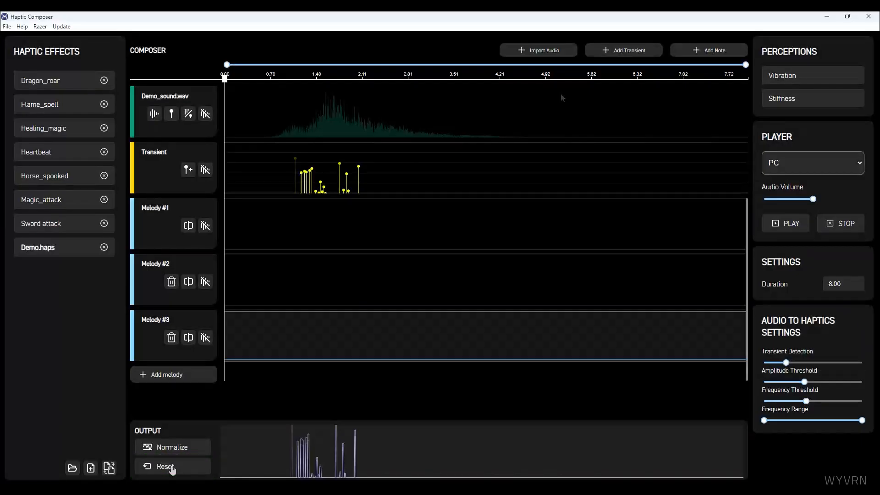
left_click_drag(225, 77, 392, 73)
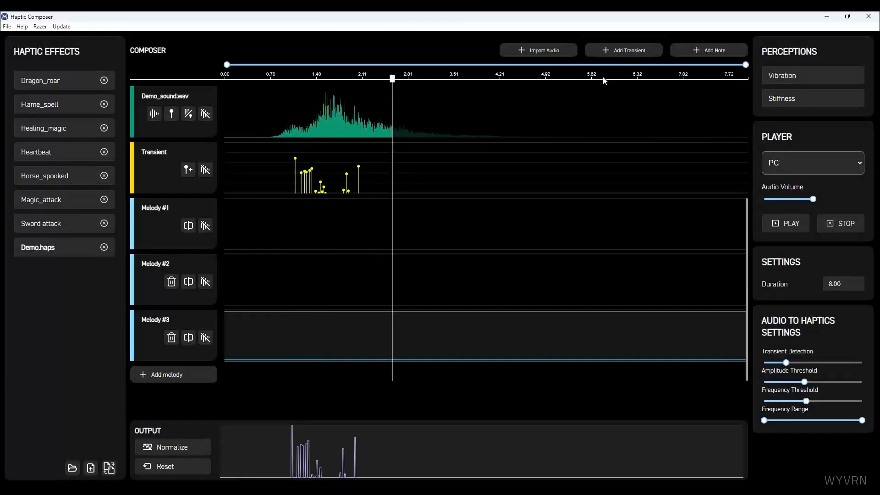
left_click(608, 52)
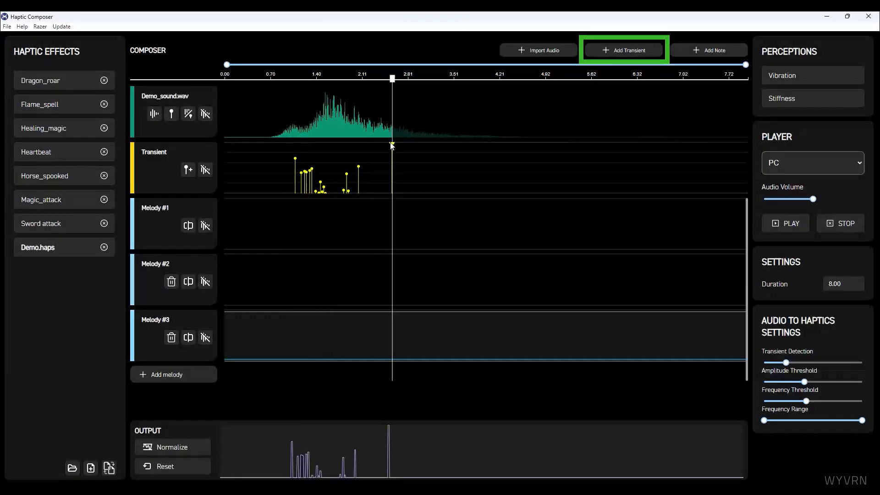
left_click_drag(392, 145, 387, 168)
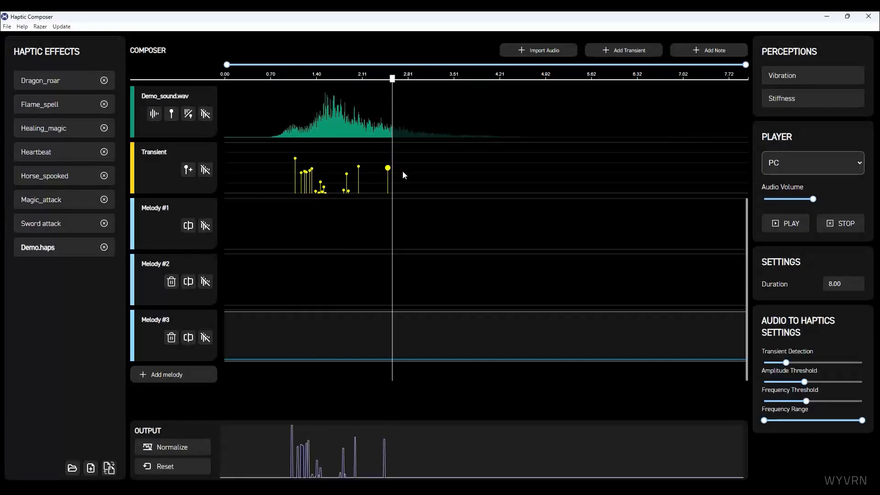
left_click(412, 179)
left_click(402, 176)
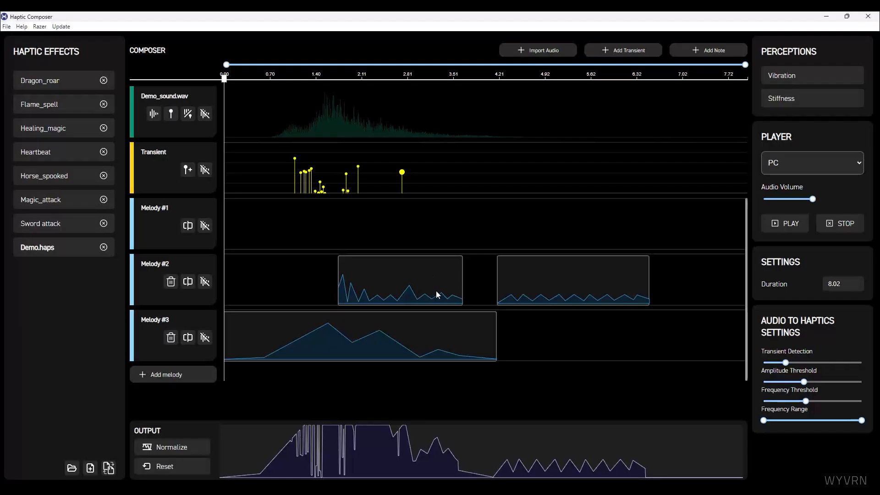
Shorten the first Melody #2 note to end at about 1.9, and split the Melody #3 note at about 2.0
left_click_drag(461, 286, 347, 284)
left_click_drag(224, 77, 353, 97)
left_click(187, 337)
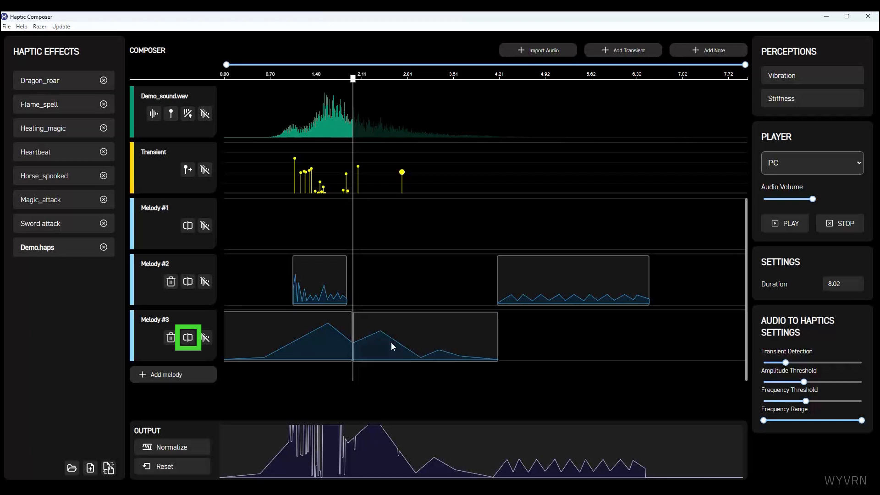
Insert the short Melody #2 note between the two Melody #3 segments, and shift the remaining Melody #2 note to start at about 2.0
left_click_drag(385, 345, 485, 345)
left_click_drag(316, 298, 453, 342)
left_click_drag(551, 298, 407, 306)
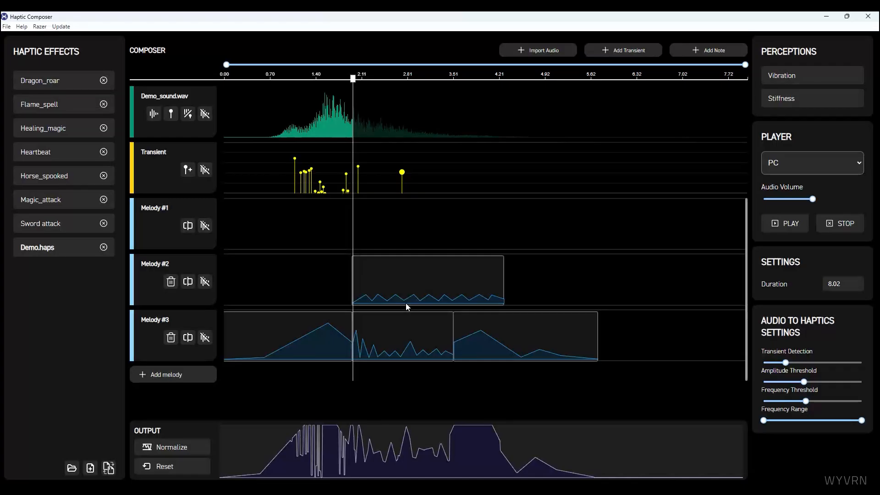
Open the Melody #2 note for editing, raise its first transient's amplitude to about 0.93, and hide the transients
double_click(406, 303)
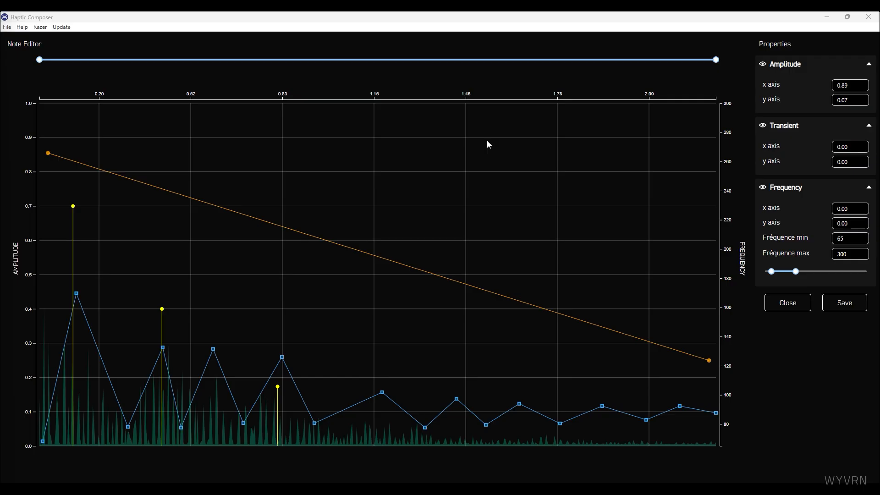
left_click_drag(715, 60, 404, 83)
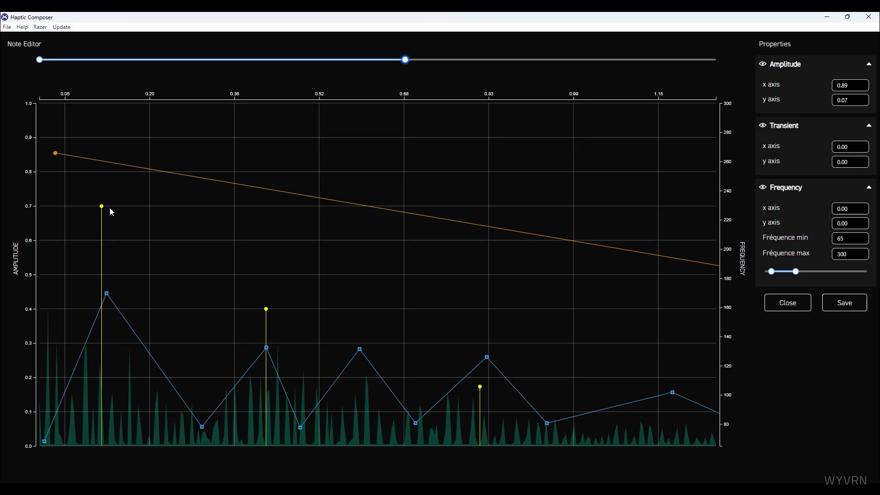
left_click_drag(101, 207, 101, 128)
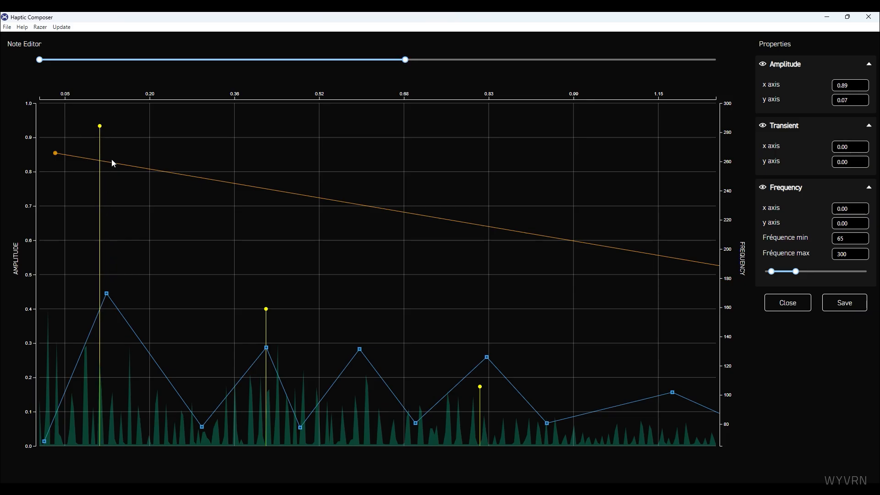
left_click(763, 128)
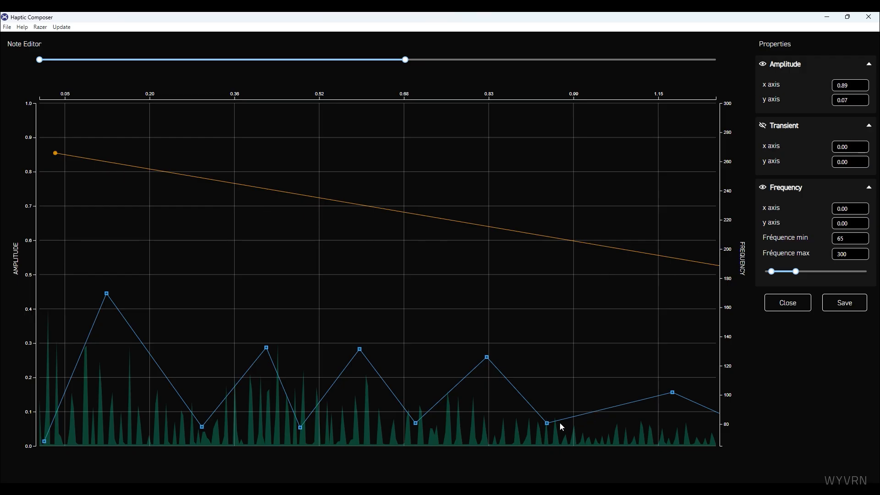
Shift the low amplitude point to about 1.0 on the time axis, and bend the frequency curve from about 288 to 122 at that time
left_click_drag(548, 426, 593, 422)
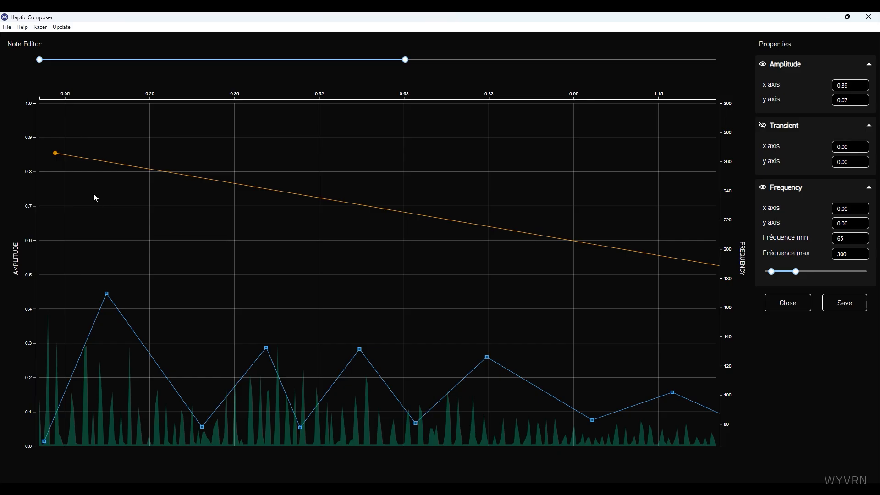
left_click_drag(55, 153, 50, 121)
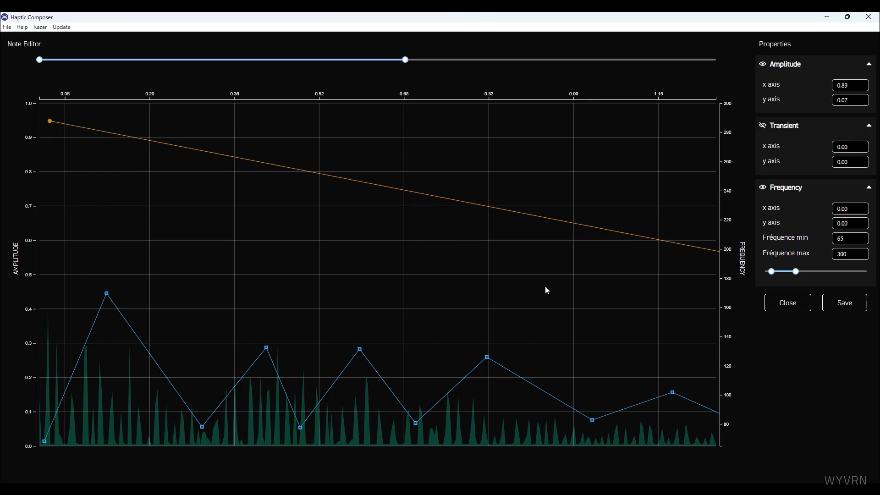
right_click(607, 229)
left_click(564, 252)
left_click_drag(606, 230, 591, 364)
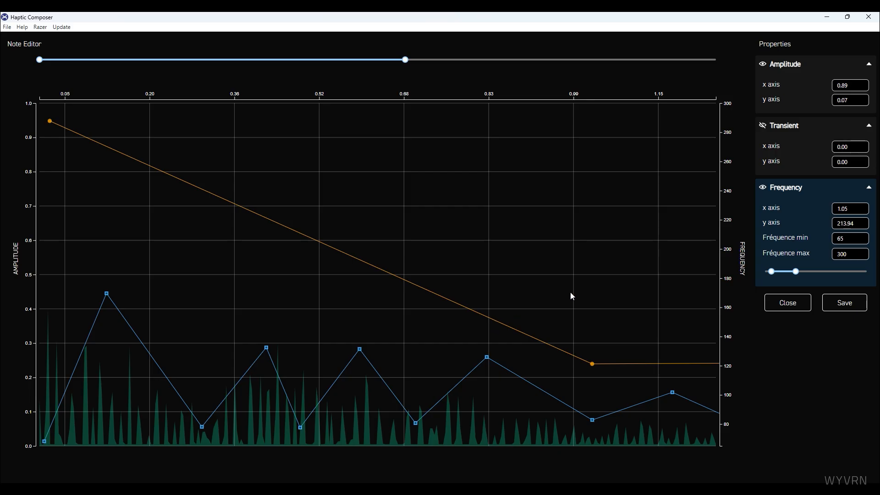
Toggle the frequency and amplitude curves off and on, and show the transients again so all three layers are displayed
left_click(762, 188)
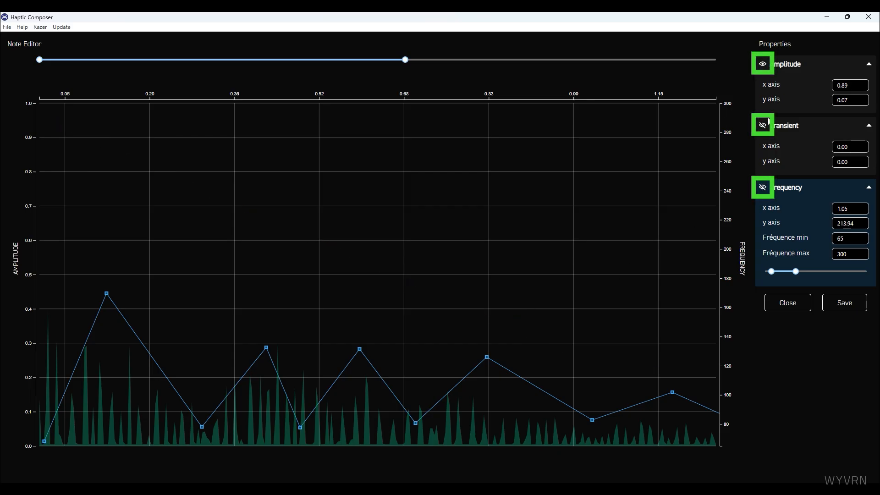
left_click(762, 65)
left_click(762, 66)
left_click(762, 126)
left_click(762, 187)
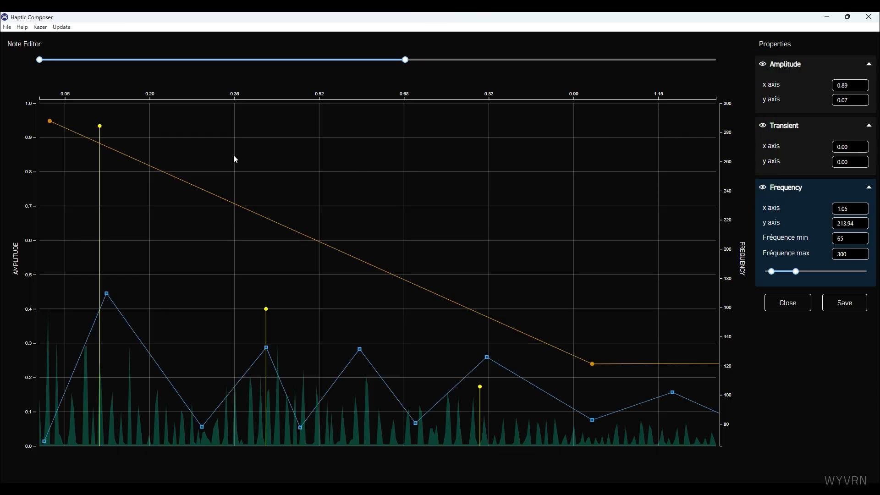
Select the points between about 0.4 and 1.0, scale them vertically up to about 0.9 amplitude, and save and close the note
left_click_drag(527, 439, 607, 428)
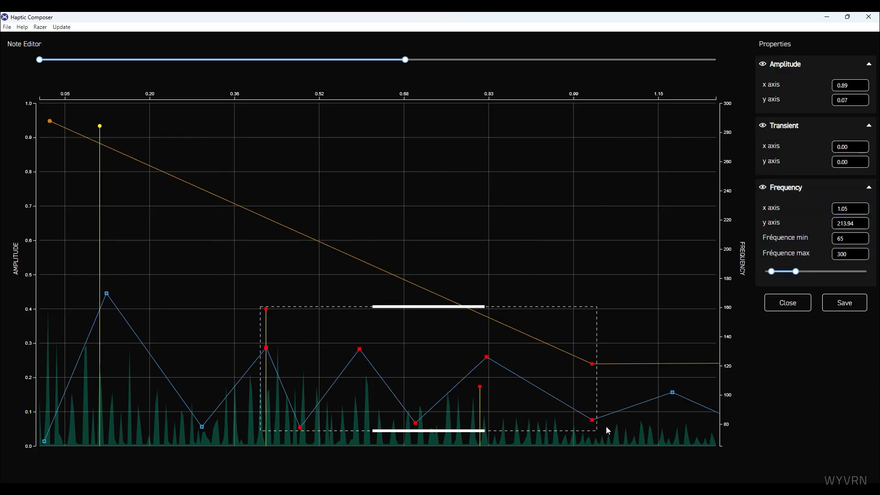
left_click_drag(424, 308, 418, 135)
left_click(846, 308)
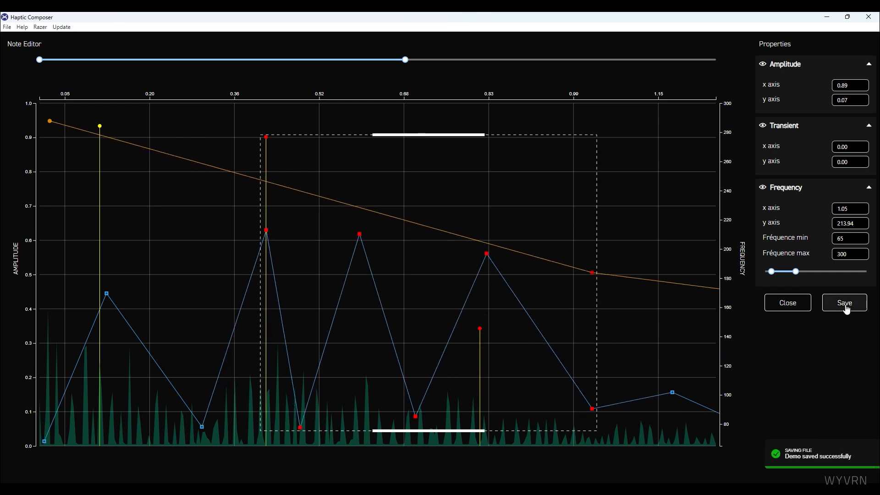
left_click(788, 305)
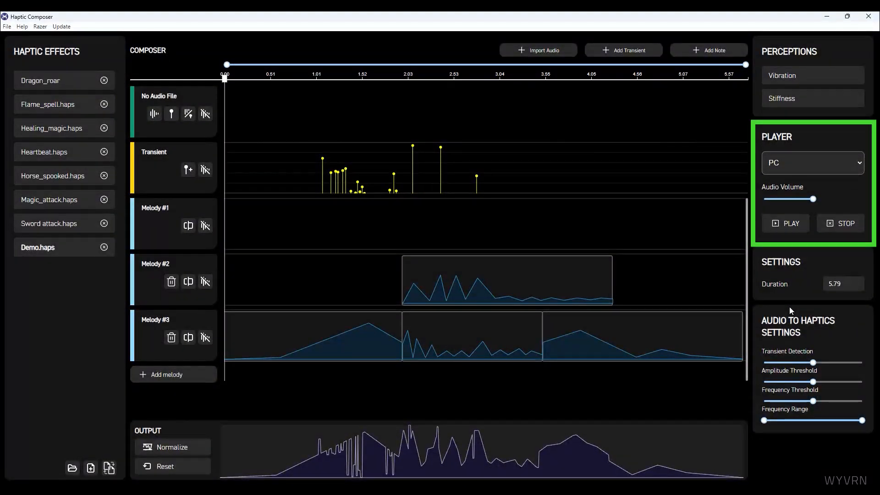
Set the player to MOBILE, and show the QR code for the mobile app before closing it
left_click(772, 163)
left_click(770, 187)
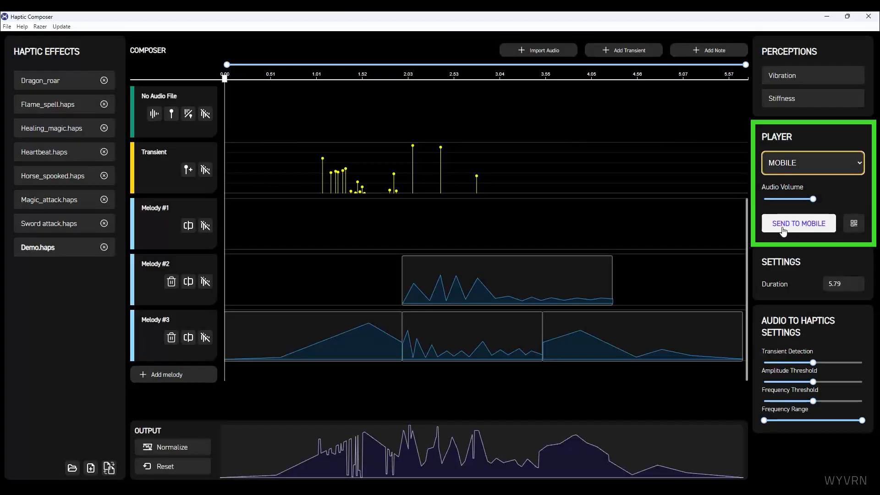
left_click(850, 229)
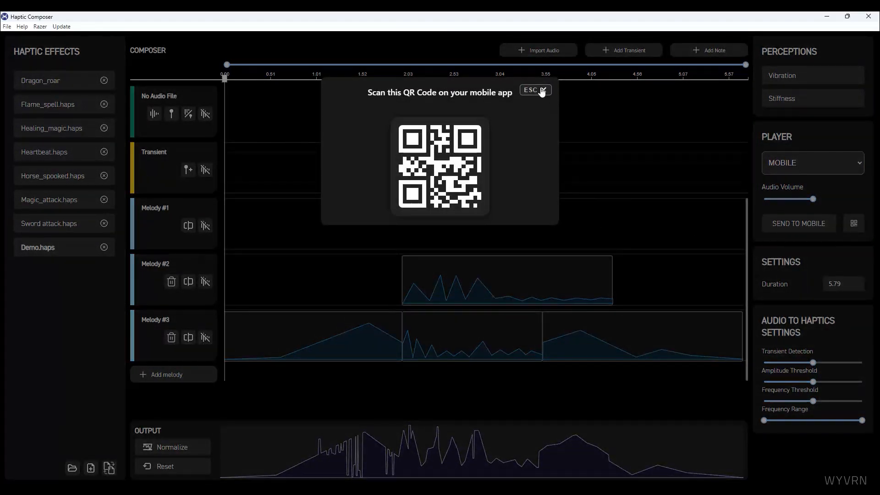
left_click(541, 91)
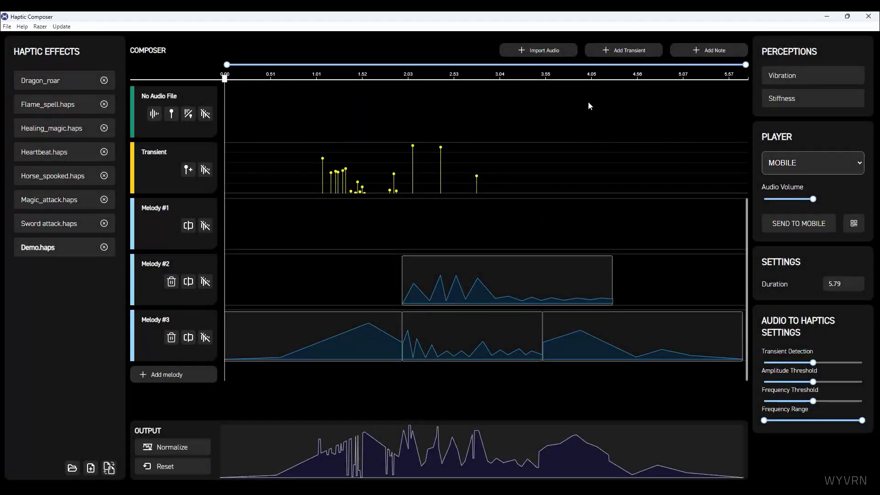
Shape the Stiffness curve with points at about (0.1, 0.88) and (0.82, 0.25), and assign it to the left and right controller triggers
left_click(802, 103)
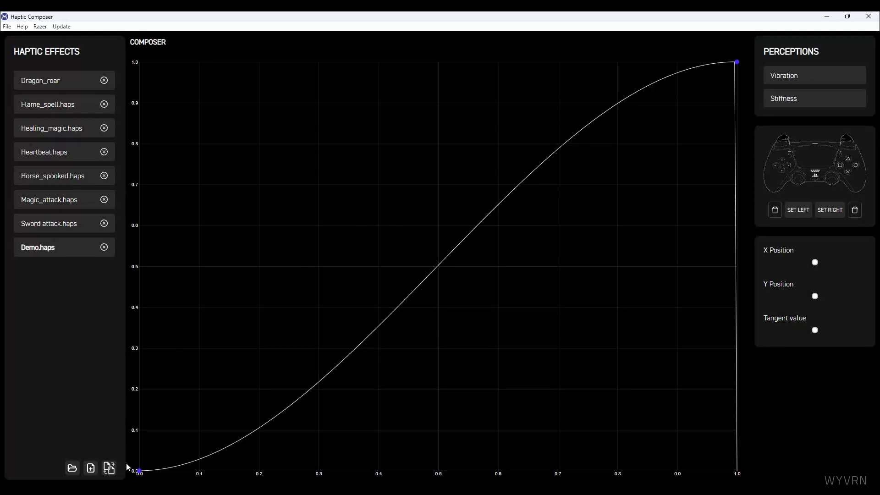
left_click_drag(139, 471, 197, 113)
left_click_drag(736, 62, 597, 335)
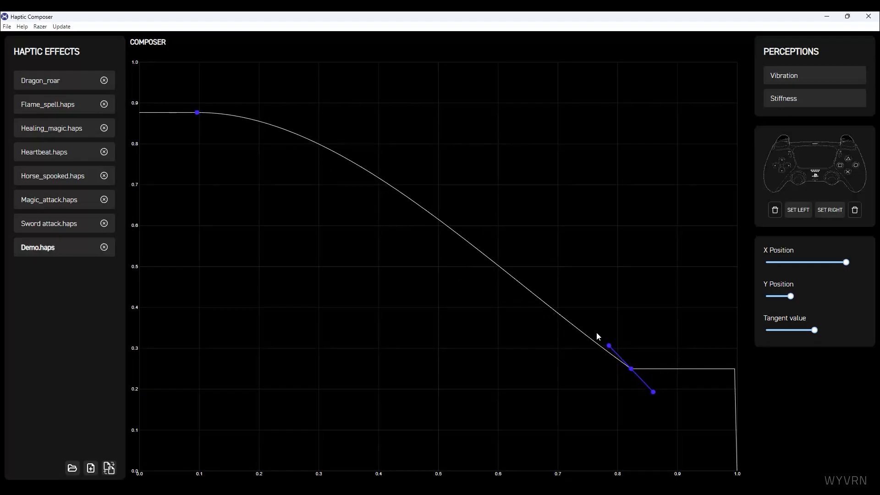
left_click(808, 213)
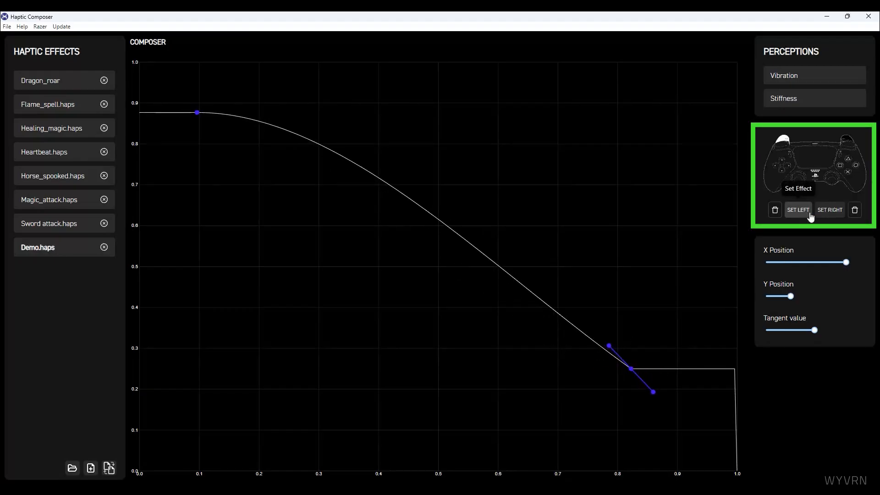
left_click(827, 214)
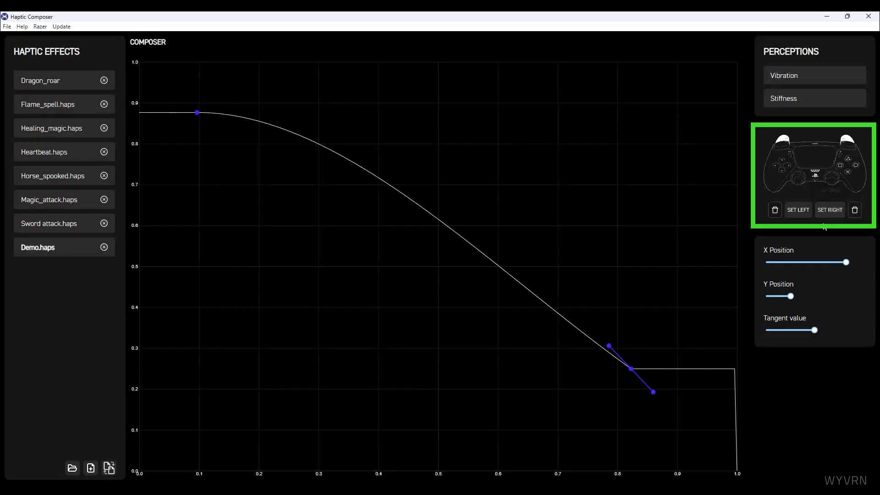